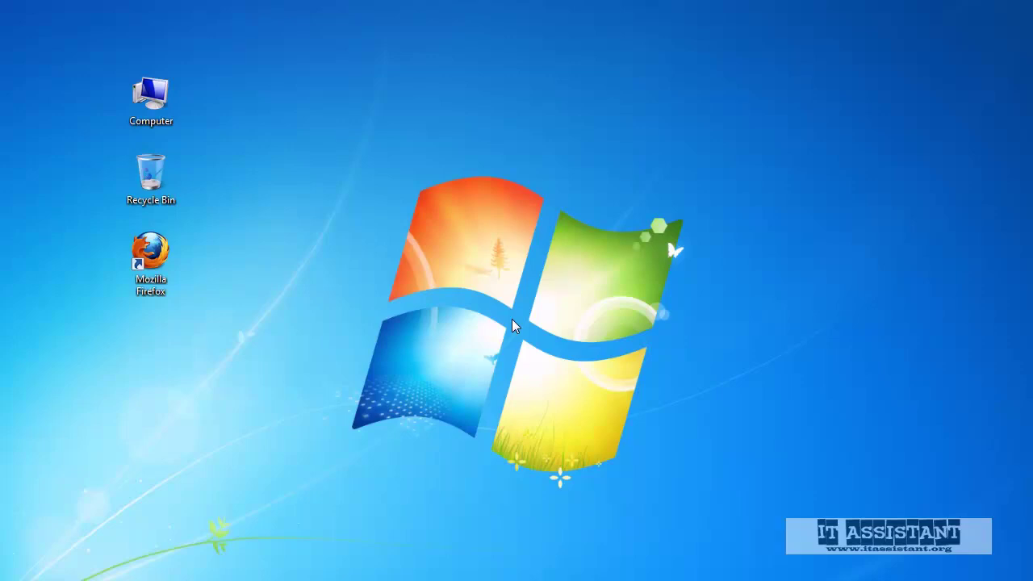
Step: Open Mozilla Firefox and search Google for "cpu-z"
double_click(146, 275)
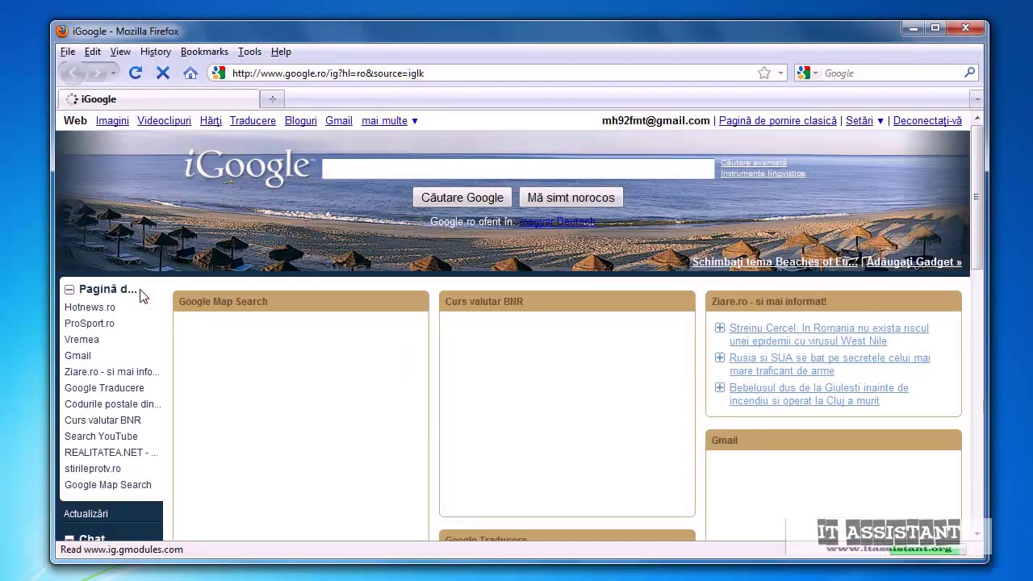
text(c)
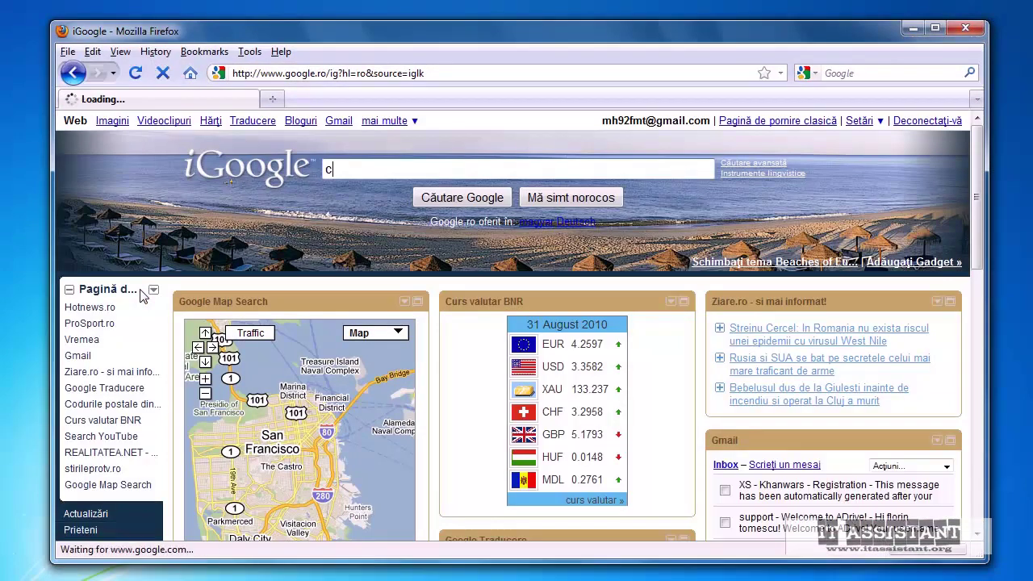
text(pi)
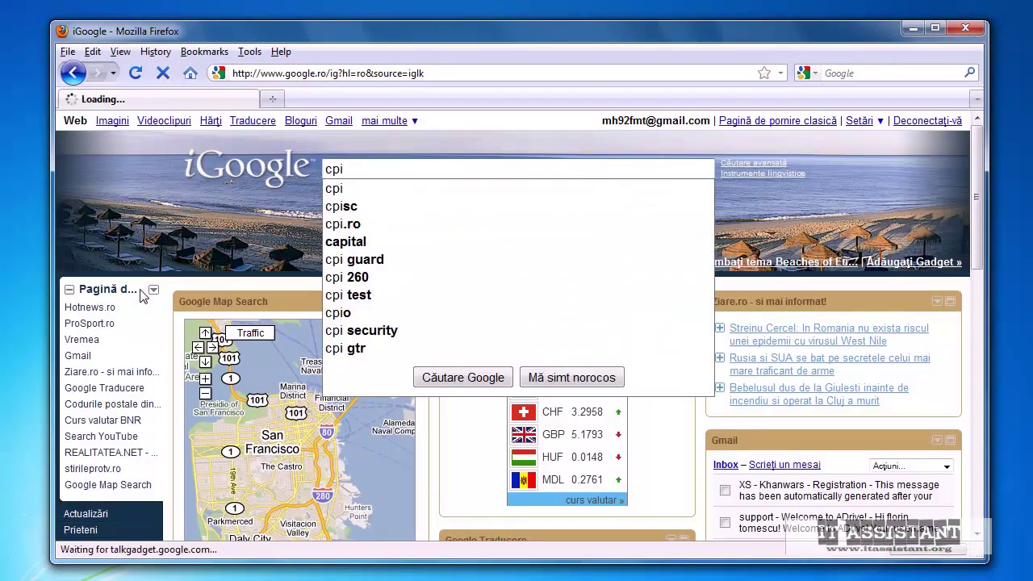
key(BackSpace)
text(u-z)
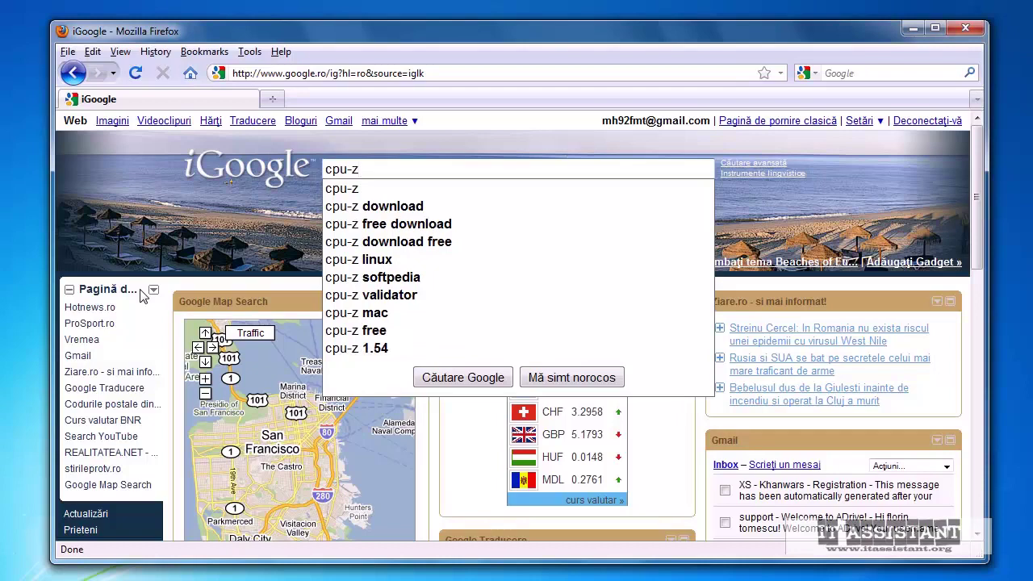
key(Return)
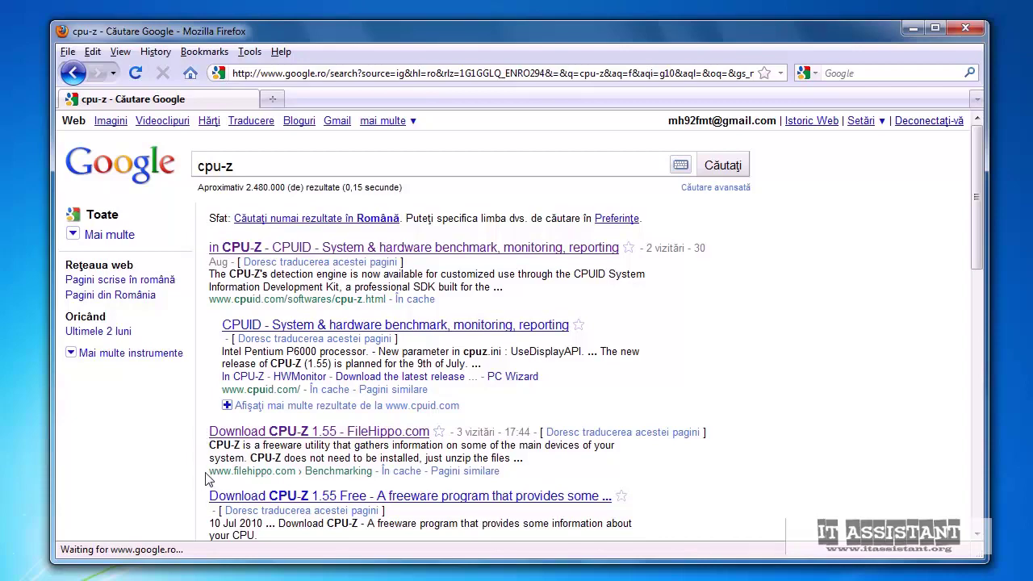
Step: Open the FileHippo result for CPU-Z 1.55 and request the latest version's download, using the manual download link
click(315, 435)
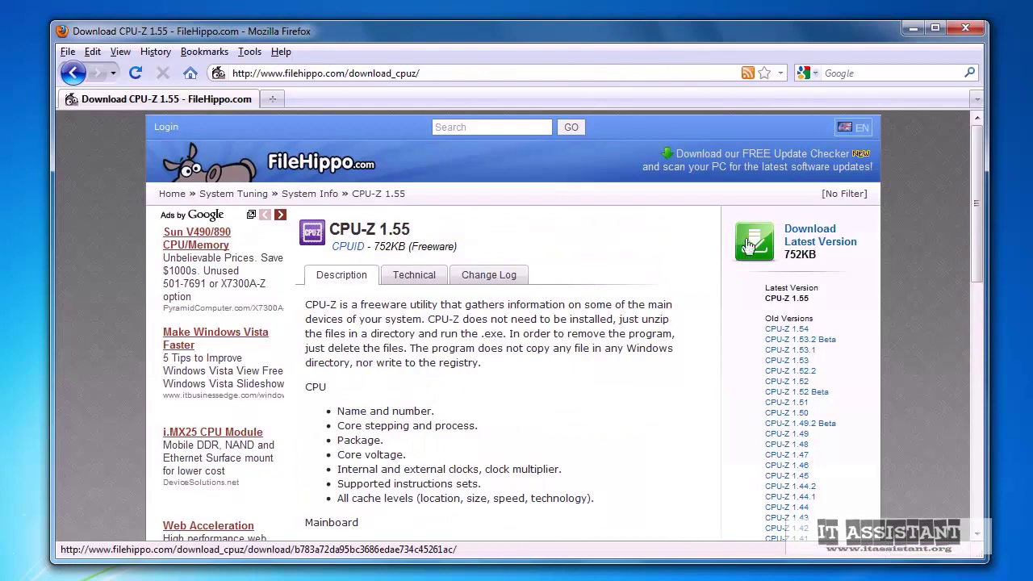
click(817, 240)
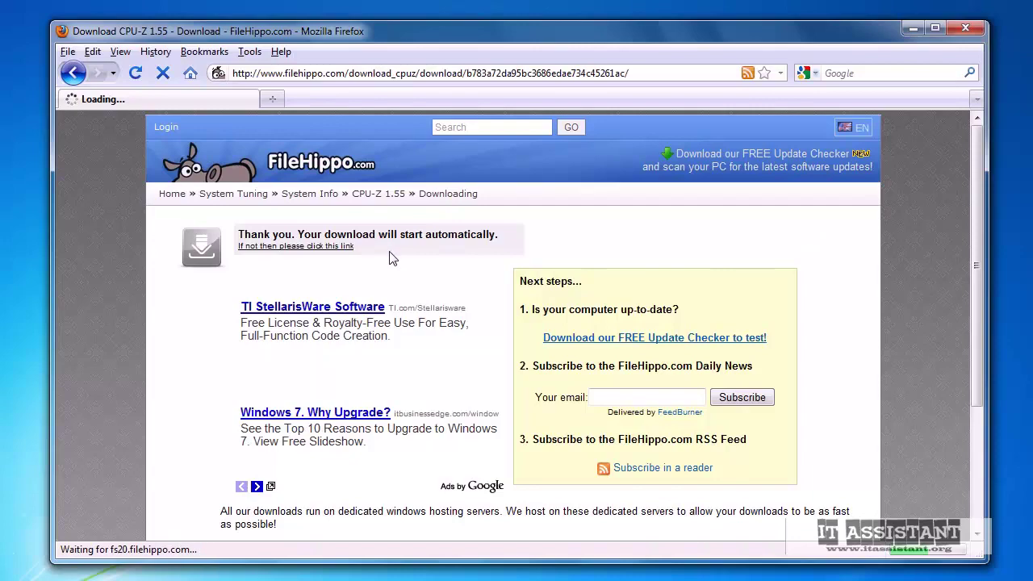
scroll(388, 259, down, 3)
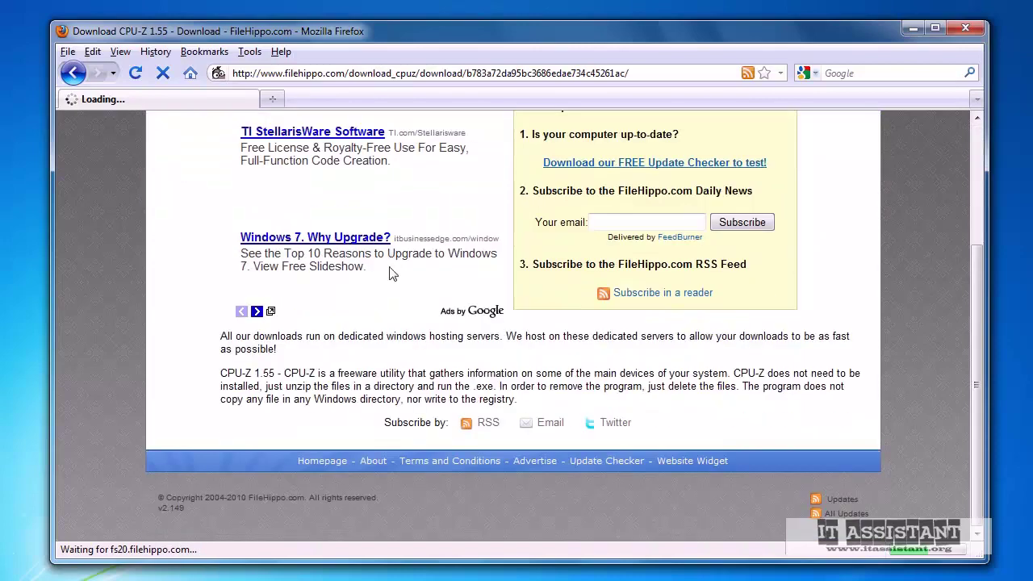
scroll(393, 299, up, 2)
scroll(389, 299, up, 2)
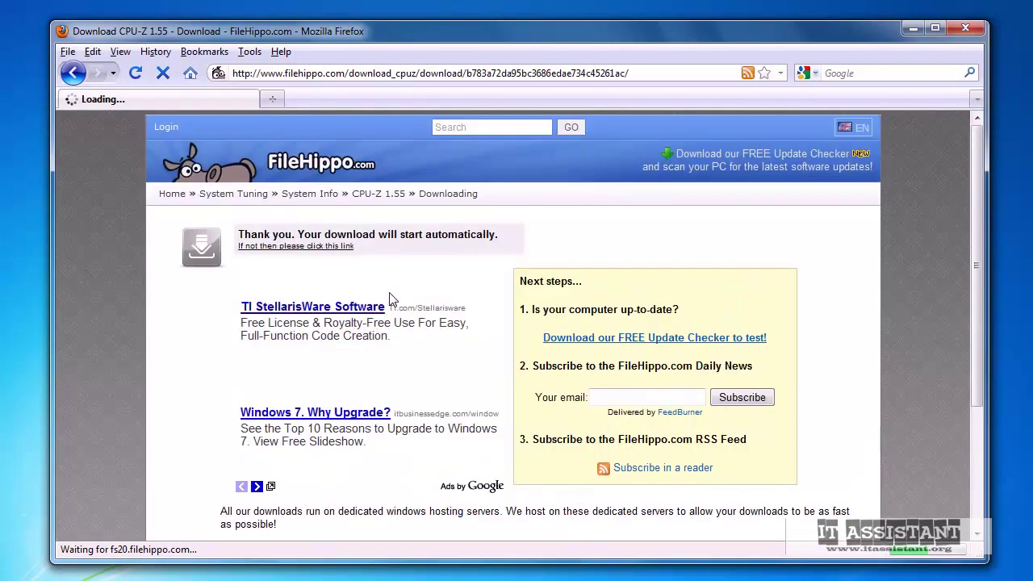
click(267, 247)
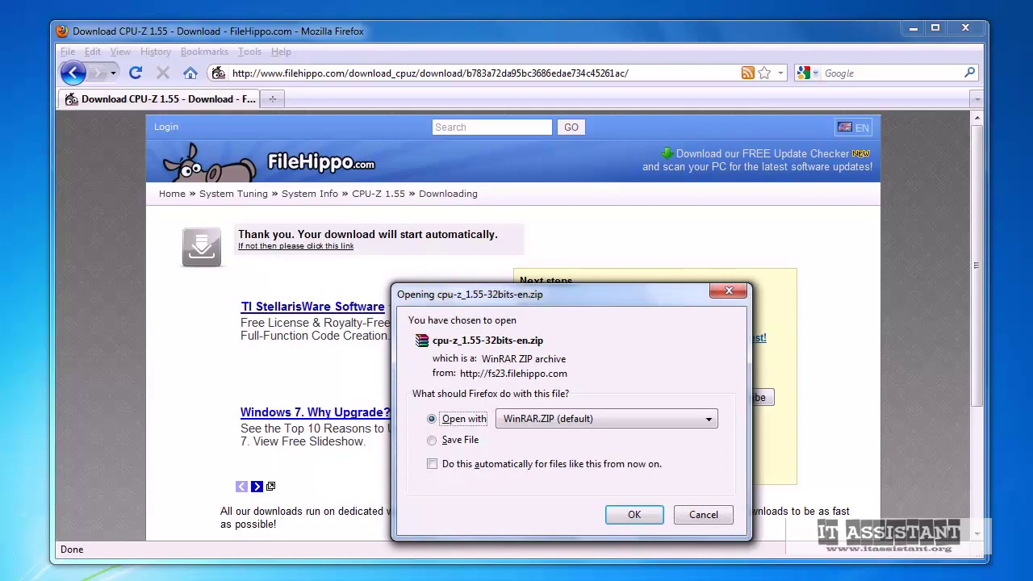
Step: Open the downloaded cpu-z_1.55-32bits-en.zip directly with WinRAR, keeping the default open option
drag(408, 305, 500, 320)
click(650, 305)
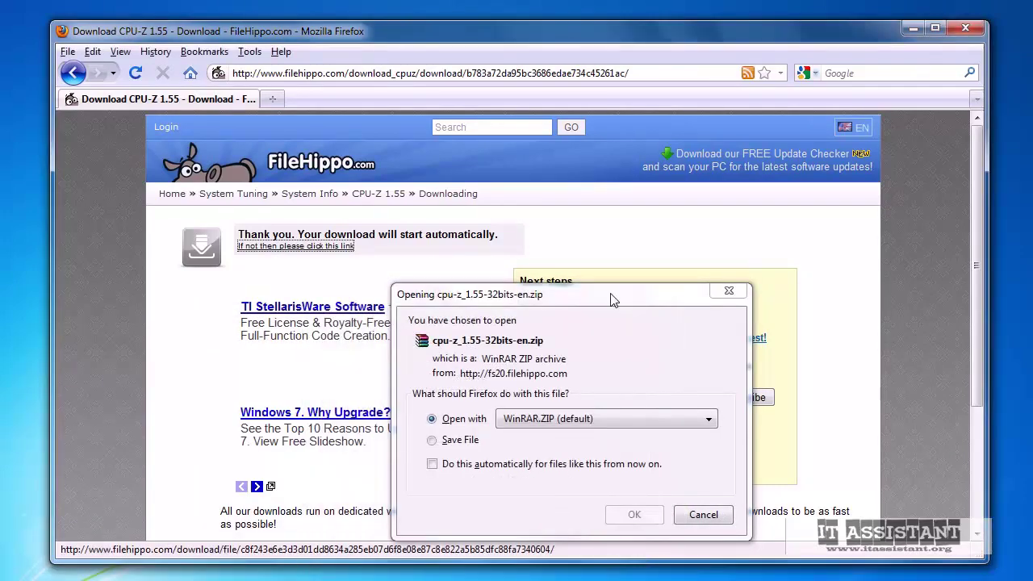
drag(615, 300, 649, 275)
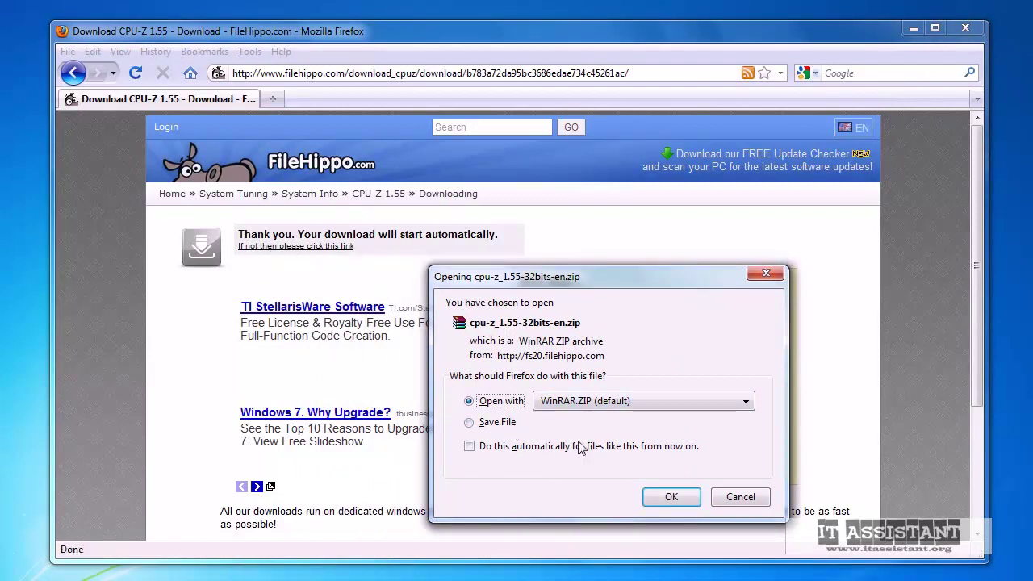
click(653, 497)
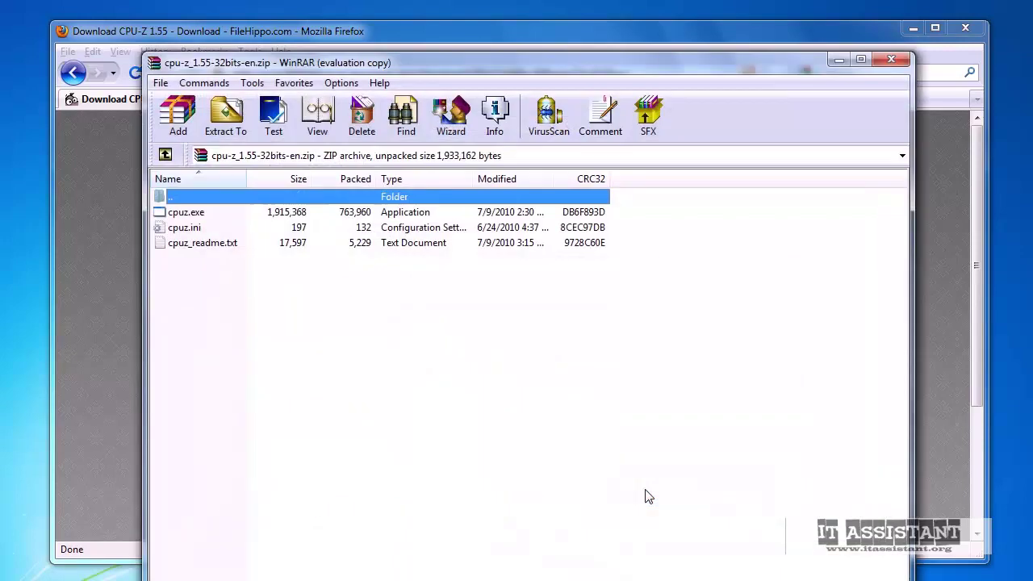
Step: Minimize Firefox, move the WinRAR window clear of the desktop icons, and create a desktop folder named cpu-z
click(913, 30)
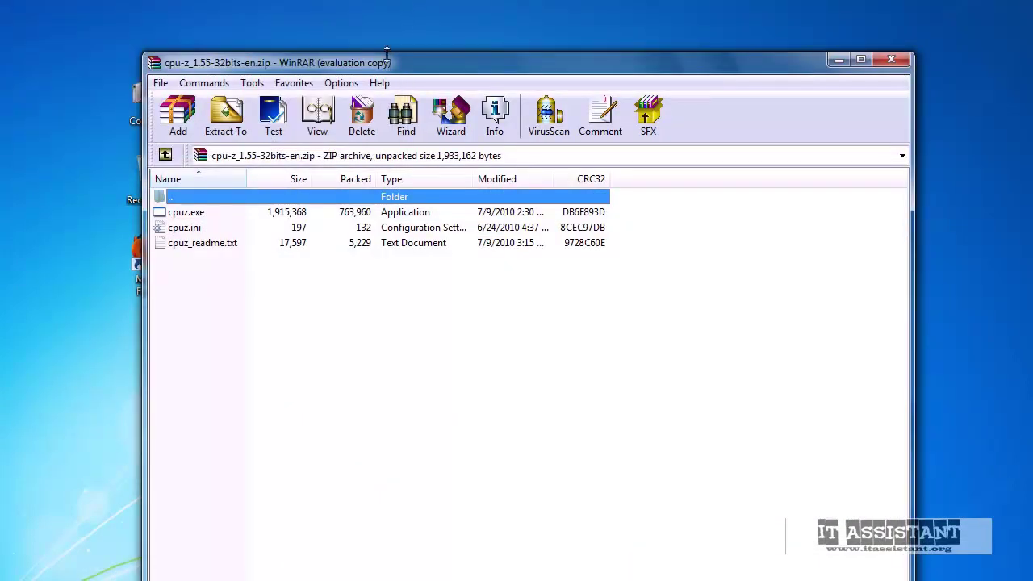
drag(445, 66, 488, 29)
right_click(85, 380)
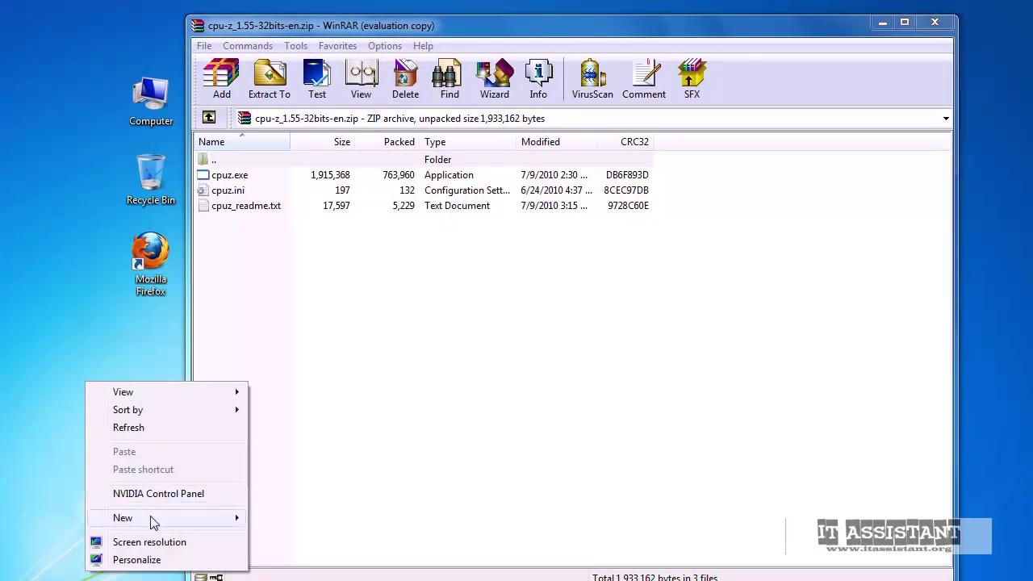
mouse_move(151, 518)
click(289, 517)
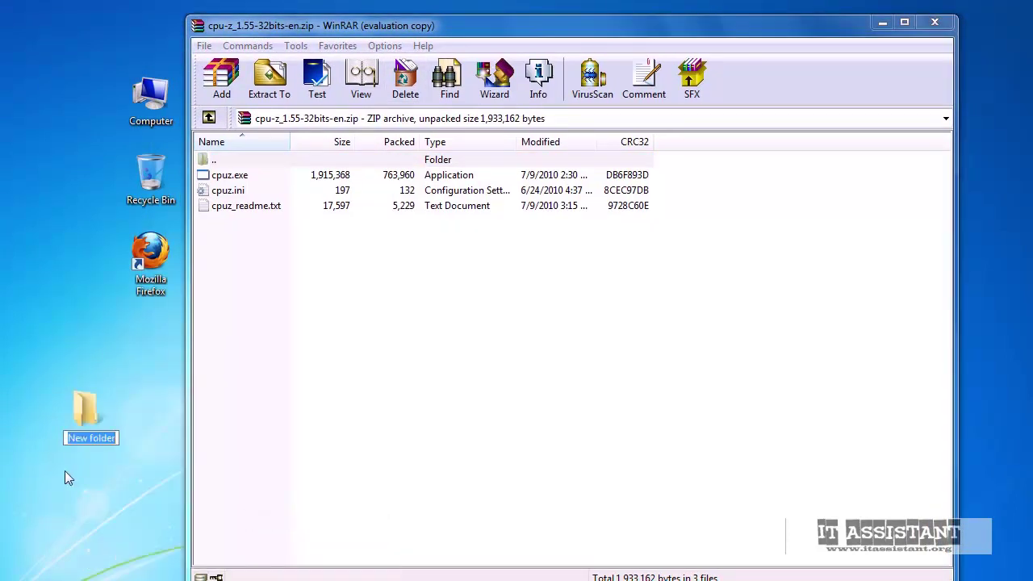
text(co)
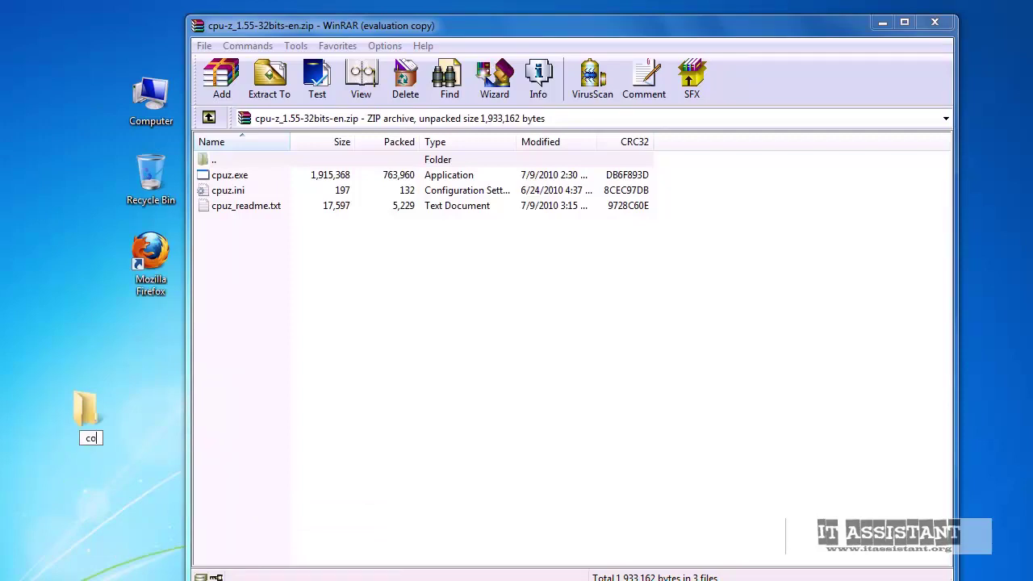
key(BackSpace)
text(pu-z)
key(Return)
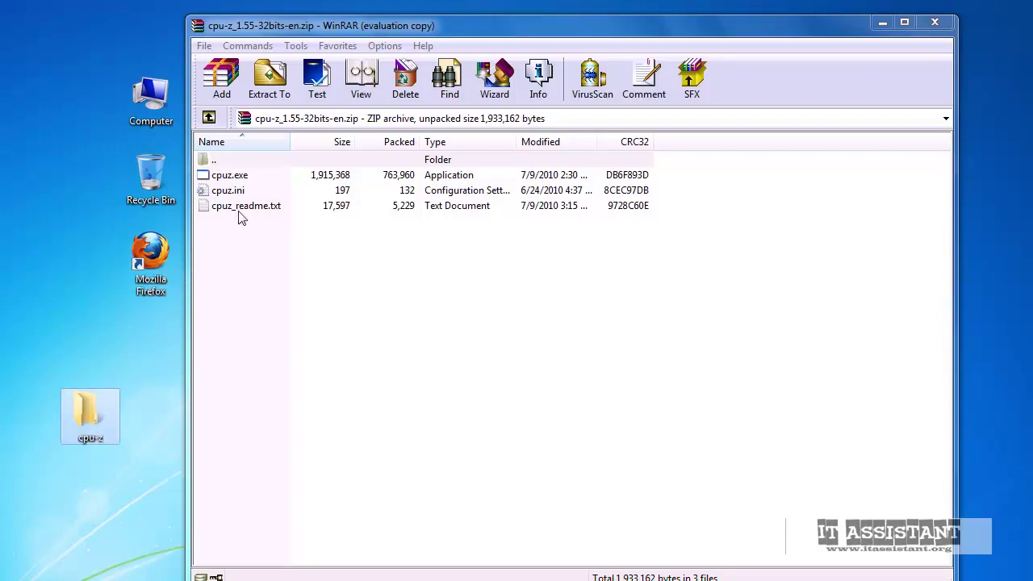
Step: Extract all files from the archive into the cpu-z desktop folder and close WinRAR
click(254, 232)
key(ctrl+a)
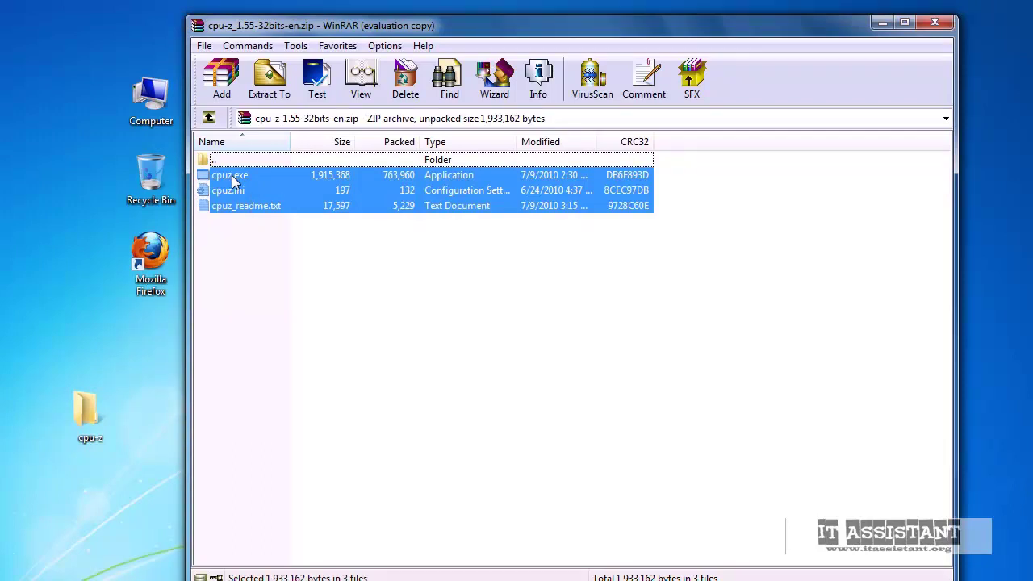
drag(232, 176, 81, 396)
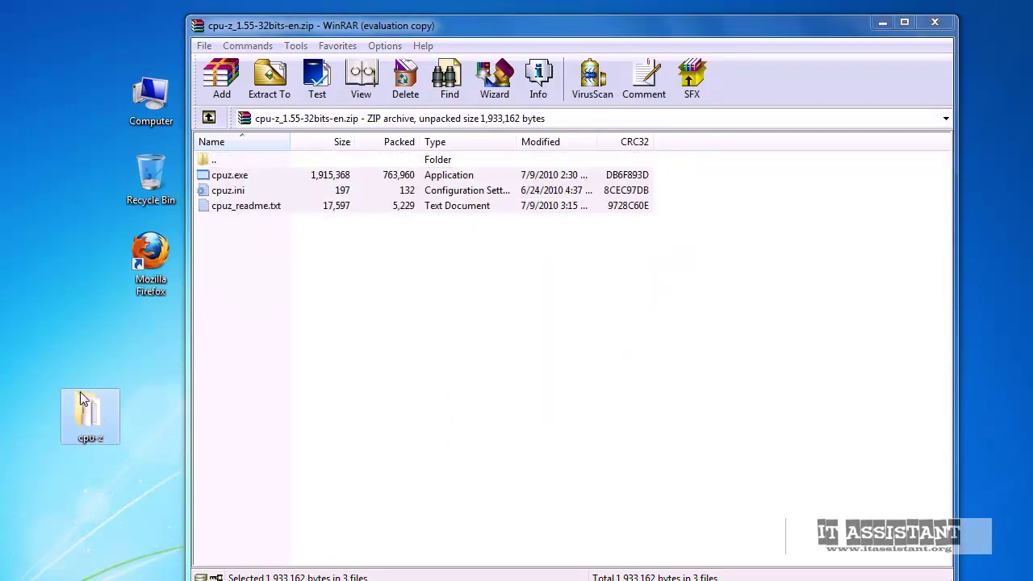
click(934, 23)
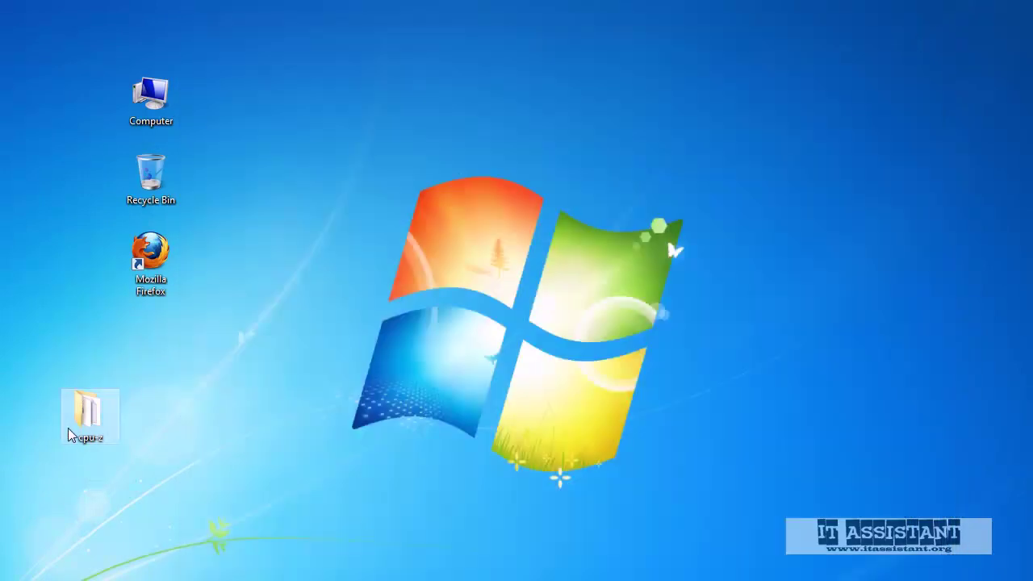
Step: Place the cpu-z folder below the Mozilla Firefox icon on the desktop and open it
drag(77, 425, 137, 339)
double_click(161, 334)
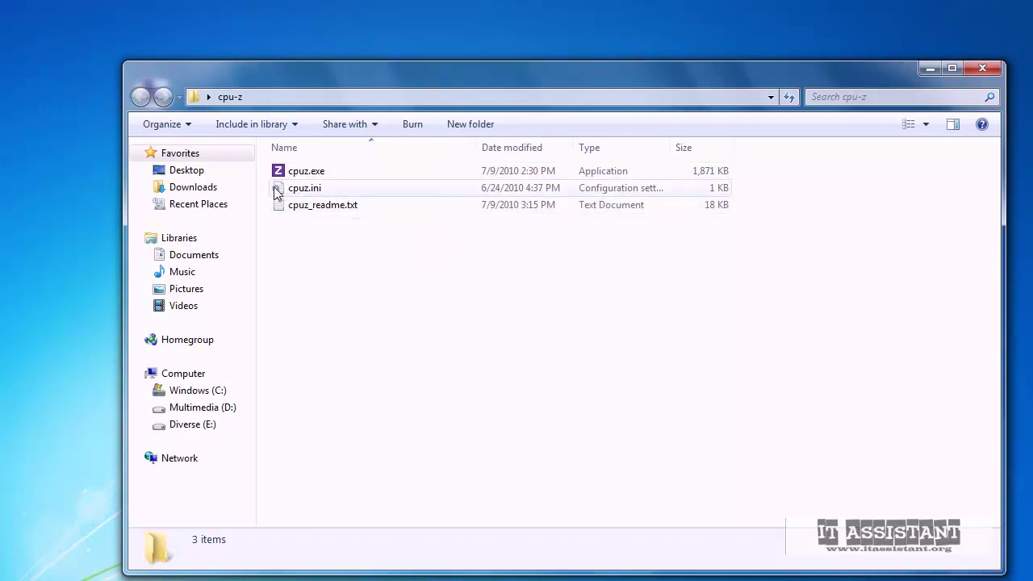
Step: Read through cpuz_readme.txt, covering the configuration file, parameters and keys sections, and close it
double_click(318, 206)
scroll(320, 211, down, 2)
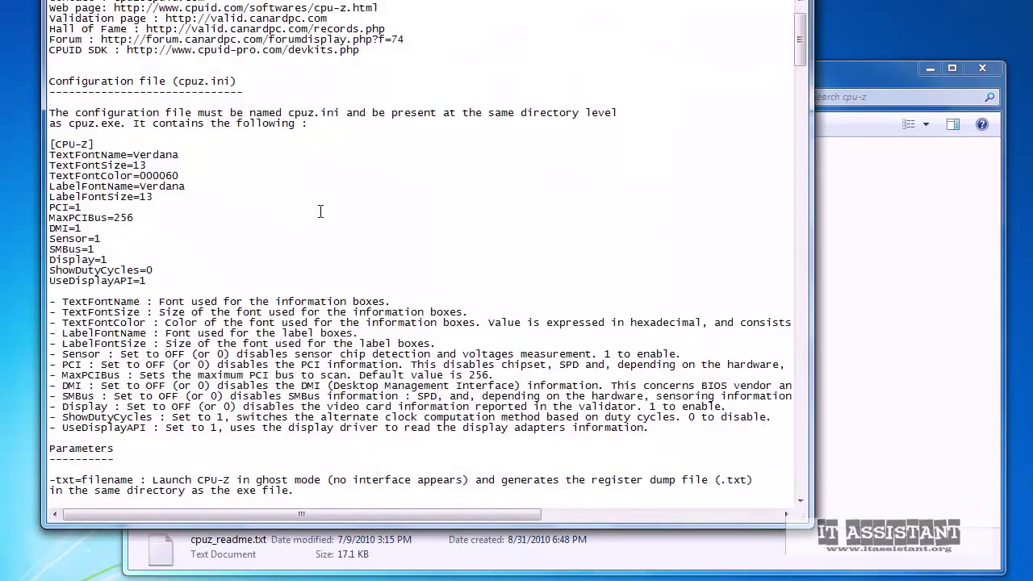
scroll(321, 211, down, 2)
scroll(321, 212, up, 4)
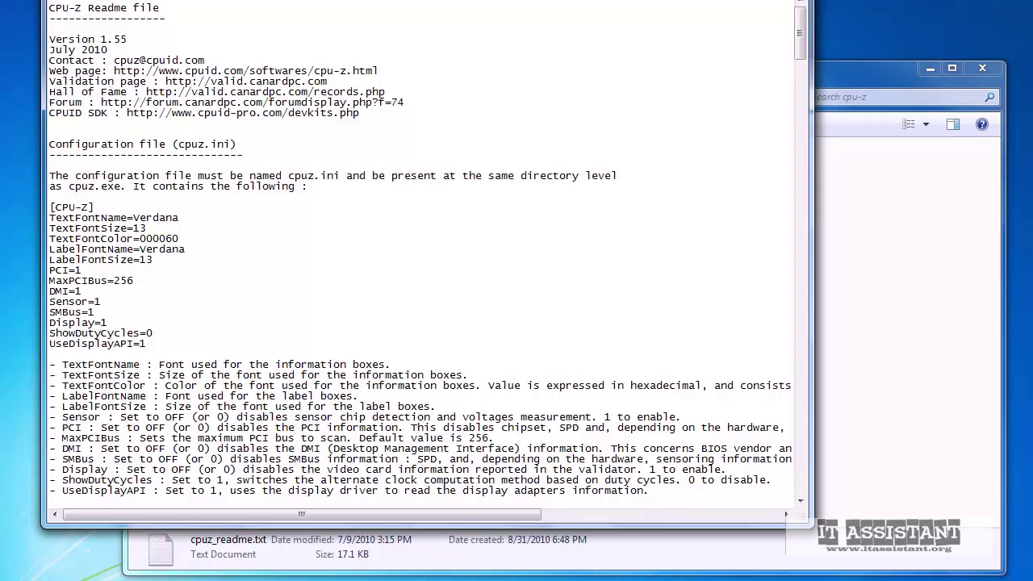
drag(229, 16, 351, 40)
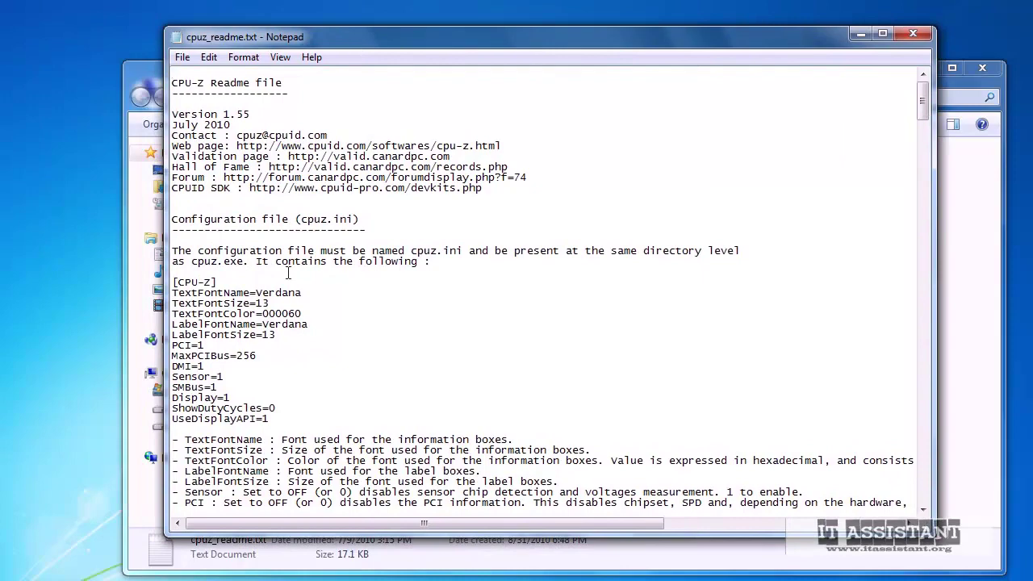
scroll(286, 274, down, 6)
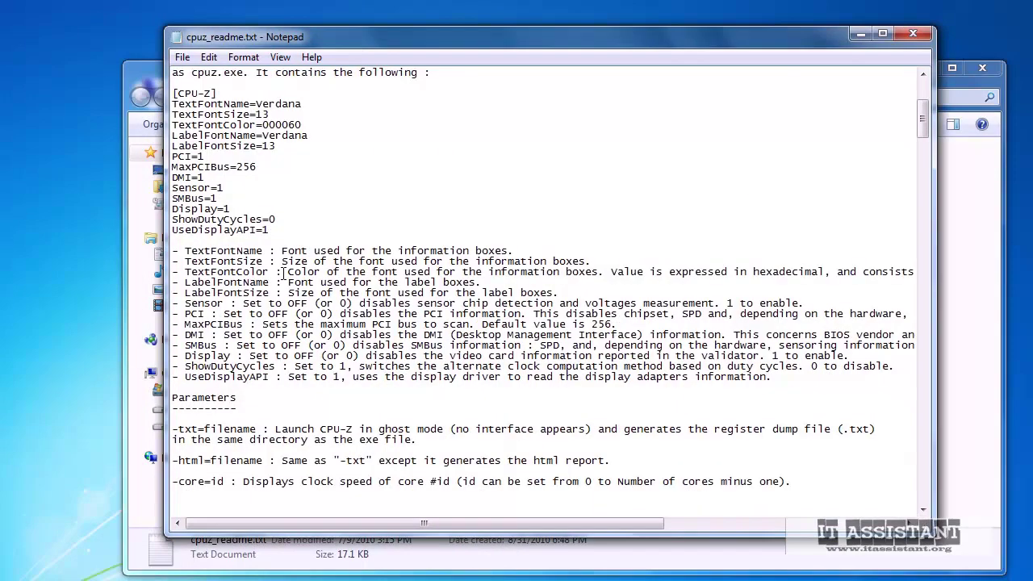
scroll(283, 271, down, 6)
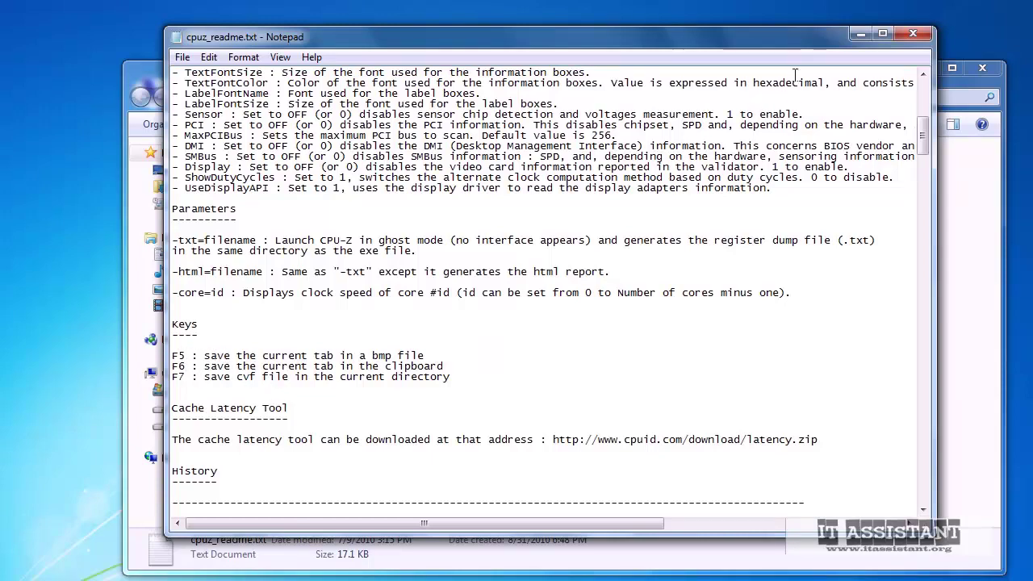
click(912, 35)
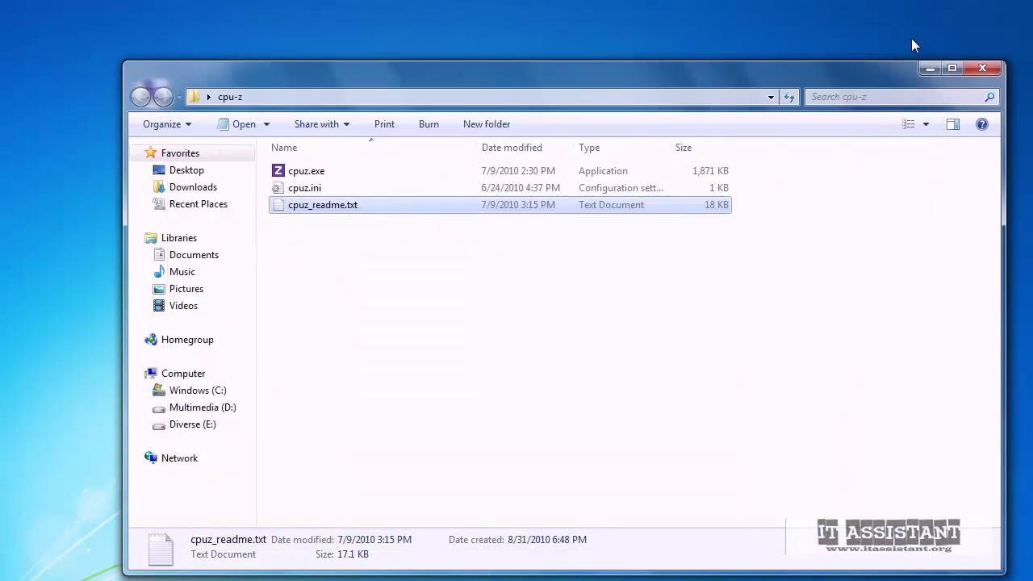
Step: Launch cpuz.exe from the cpu-z folder and minimize the folder window
click(292, 174)
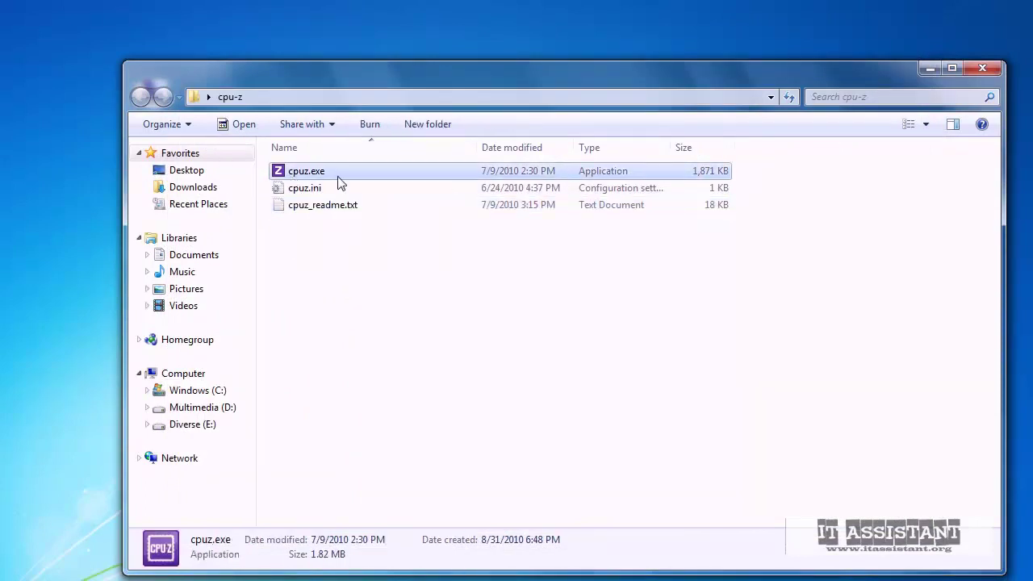
double_click(325, 179)
click(927, 69)
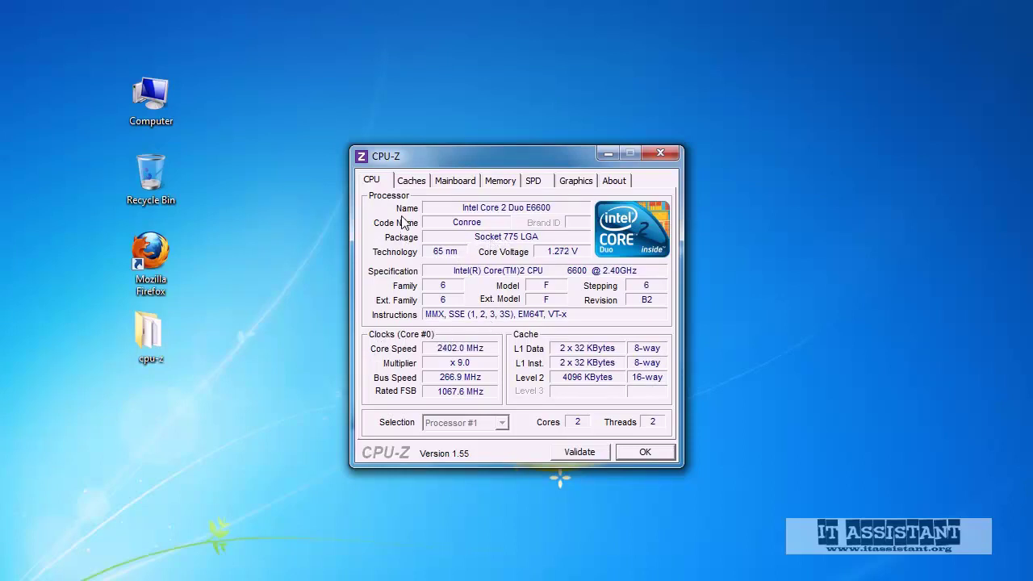
Step: Examine the processor's cache details, the mainboard information and the general memory timings in CPU-Z
click(412, 181)
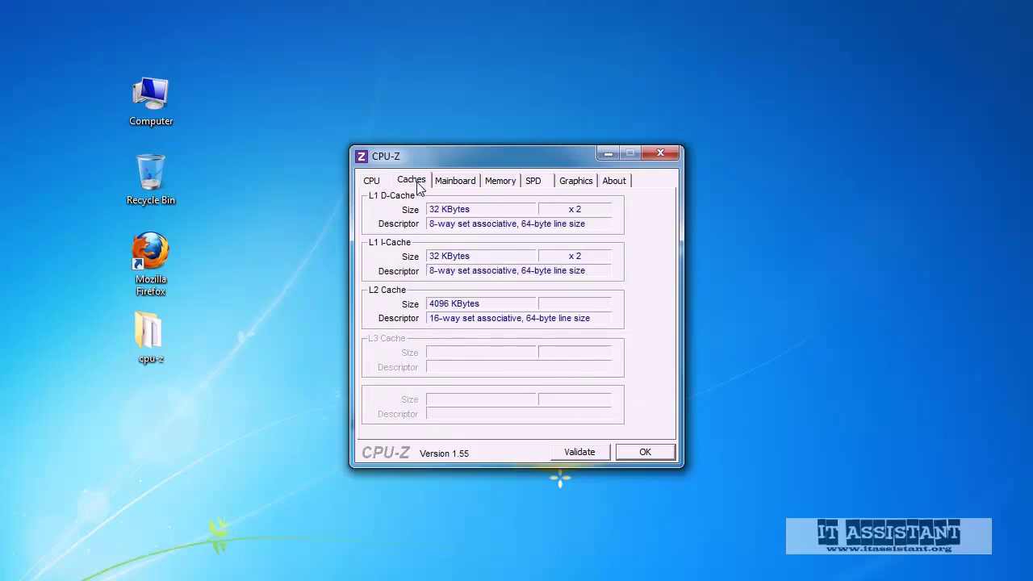
click(454, 190)
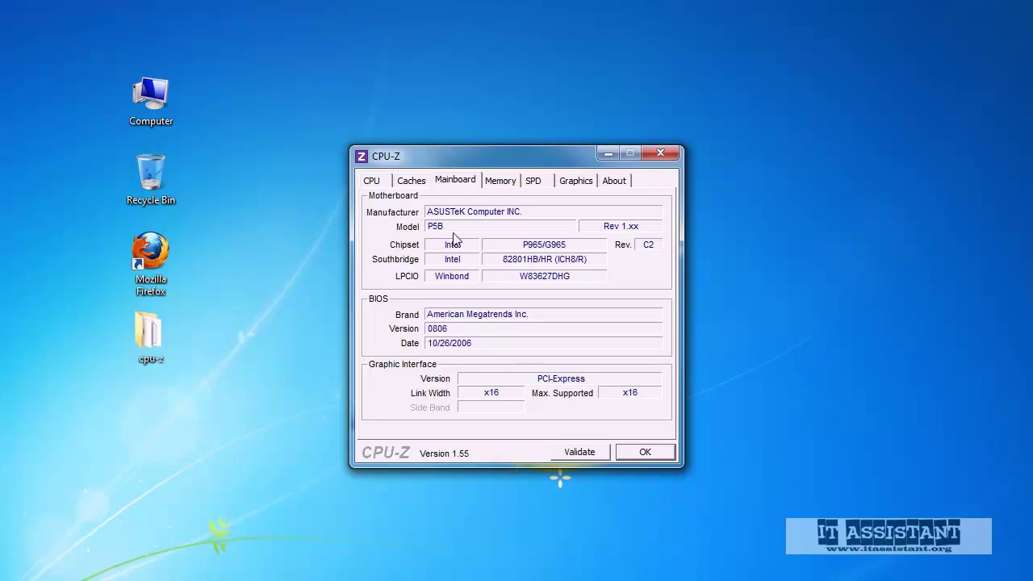
click(496, 182)
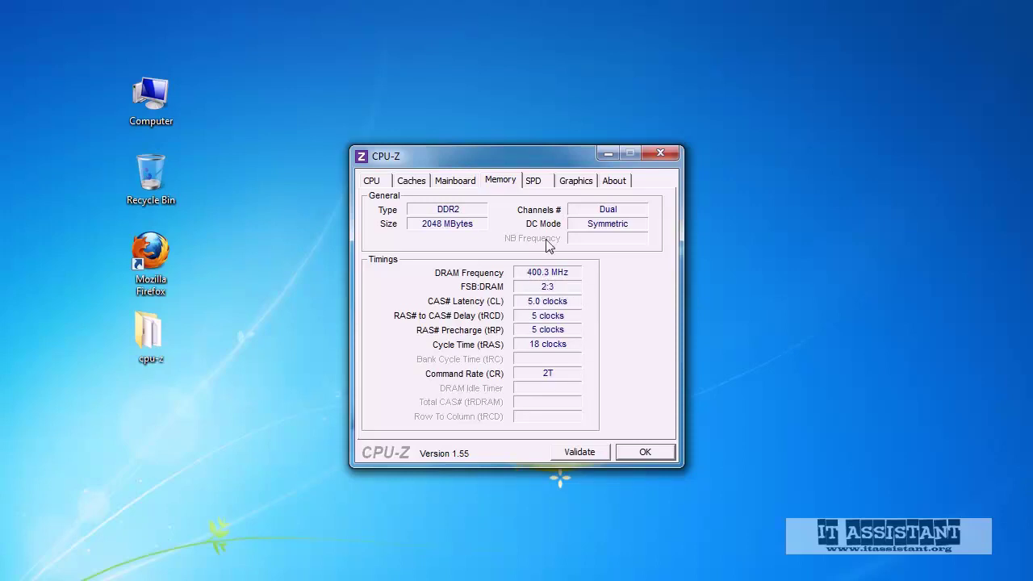
Step: Examine the SPD module details and timings of memory Slot #1 through Slot #4 in turn
click(539, 184)
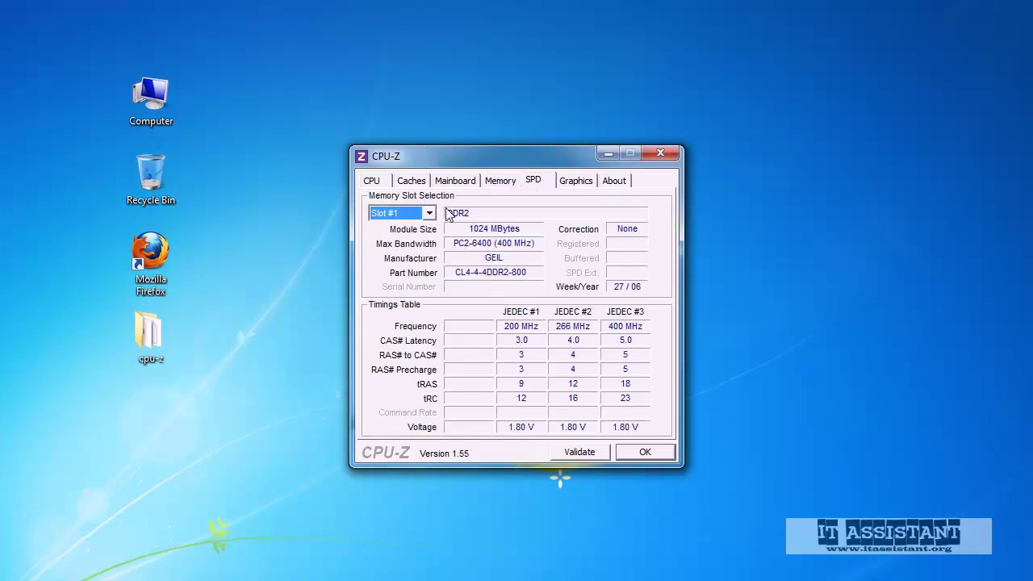
click(409, 215)
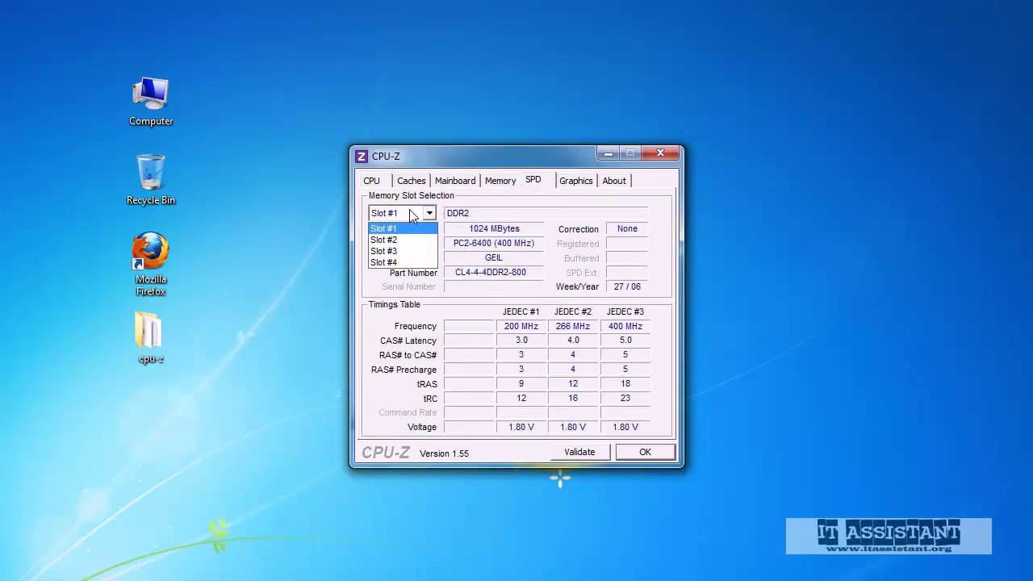
click(409, 239)
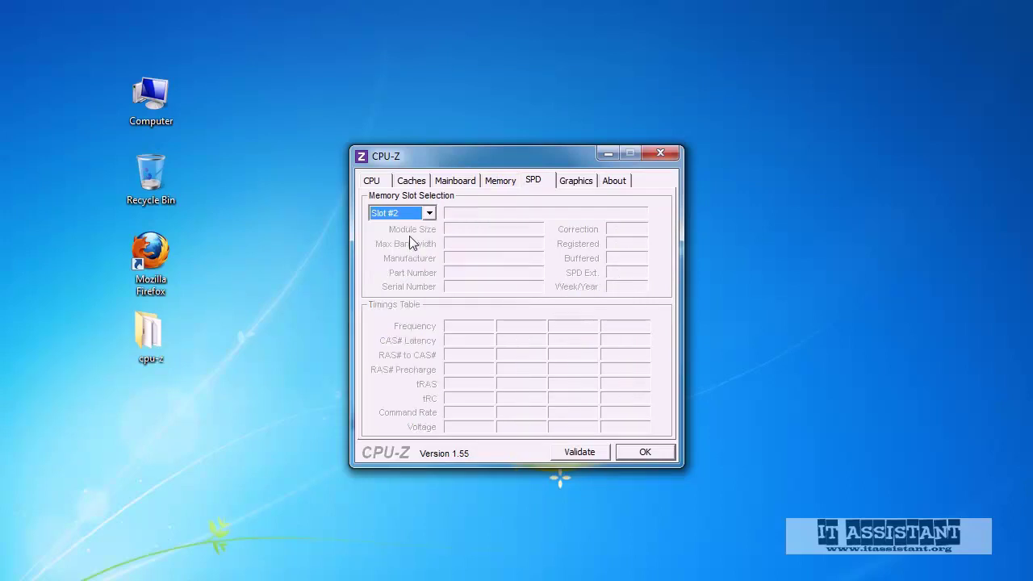
click(413, 213)
click(404, 246)
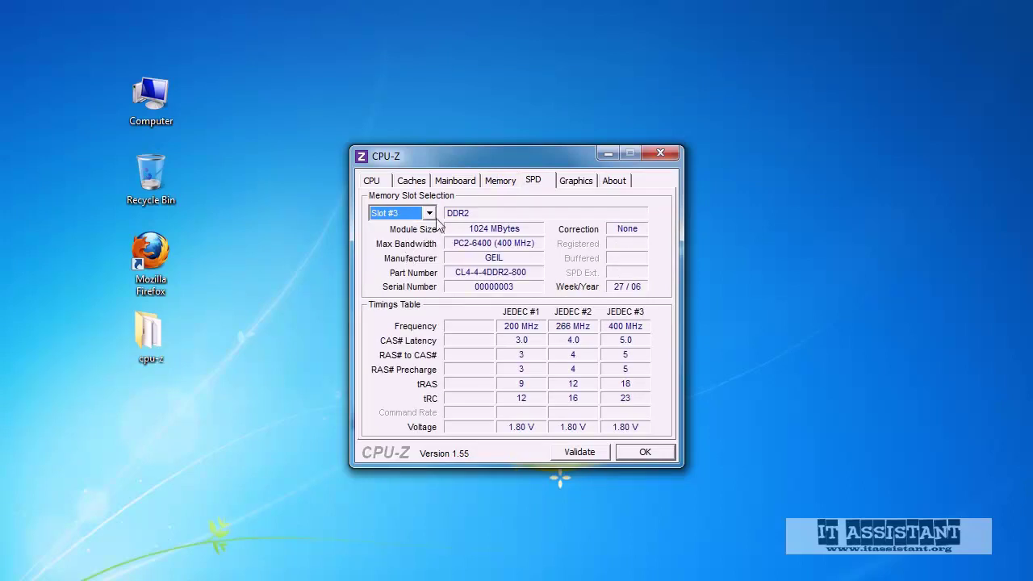
click(421, 215)
click(403, 256)
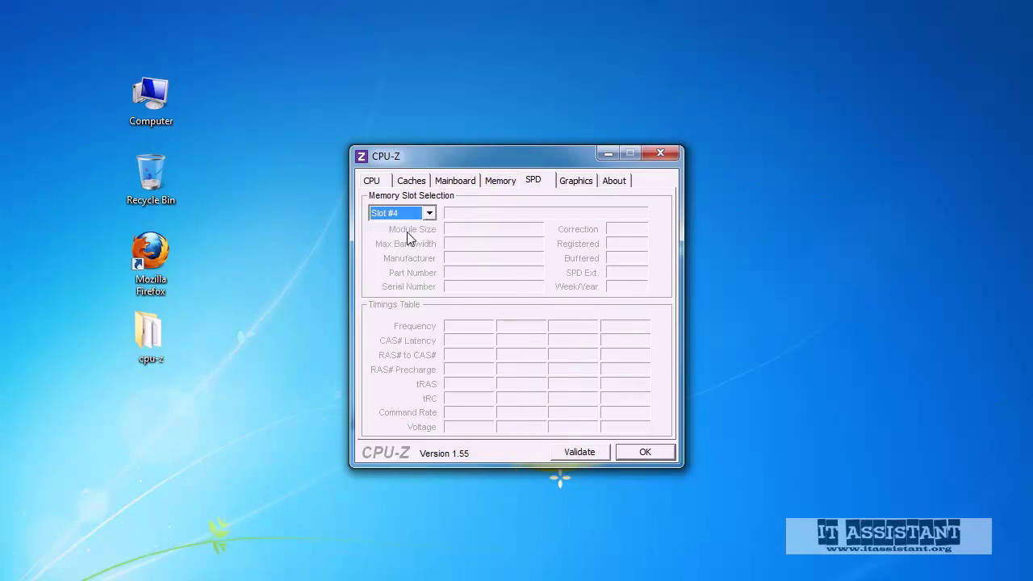
Step: Review the SPD data of Slot #1 and Slot #3 again and examine the graphics card's GPU, clock and memory details
click(421, 215)
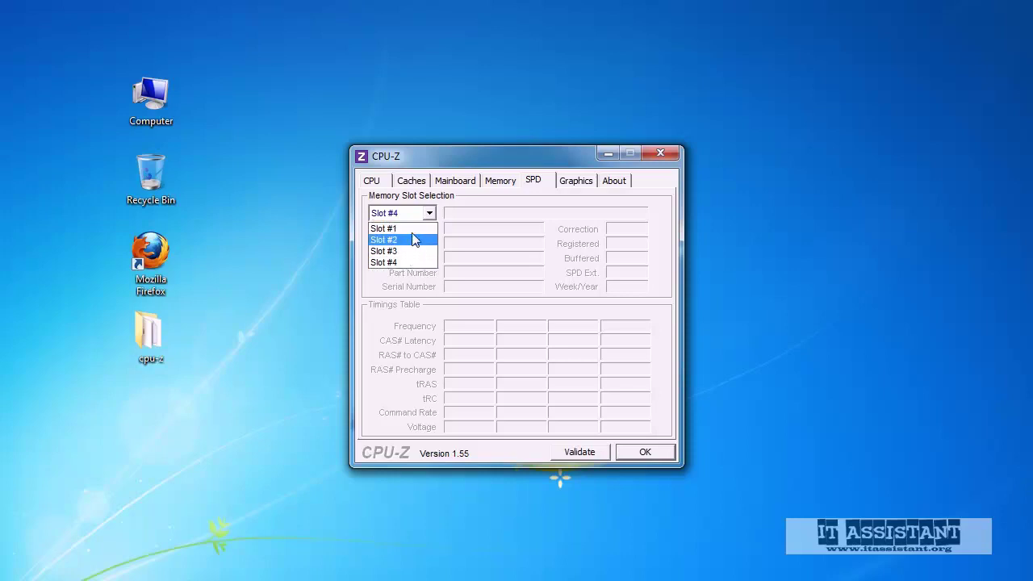
click(415, 233)
click(429, 213)
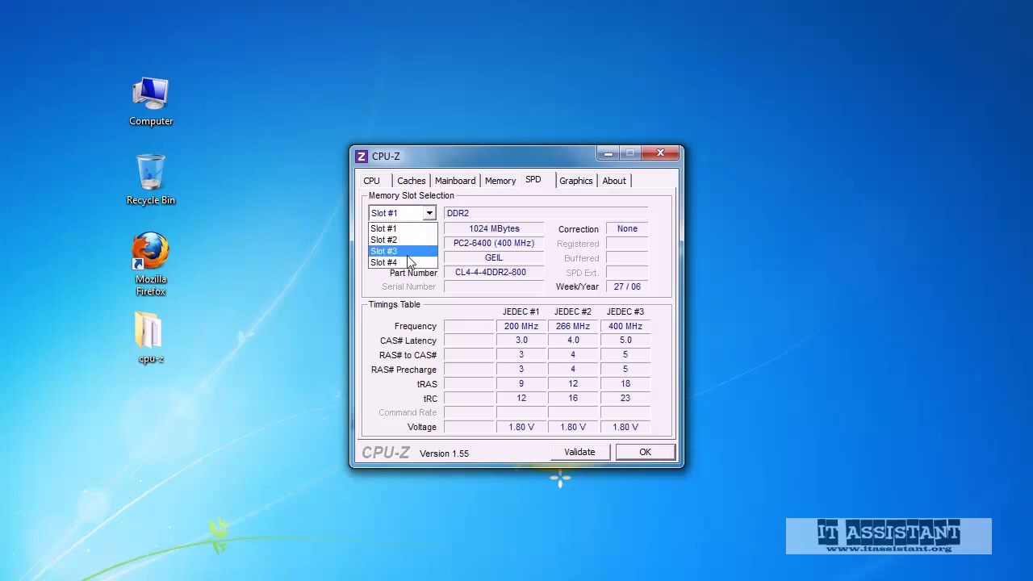
click(407, 257)
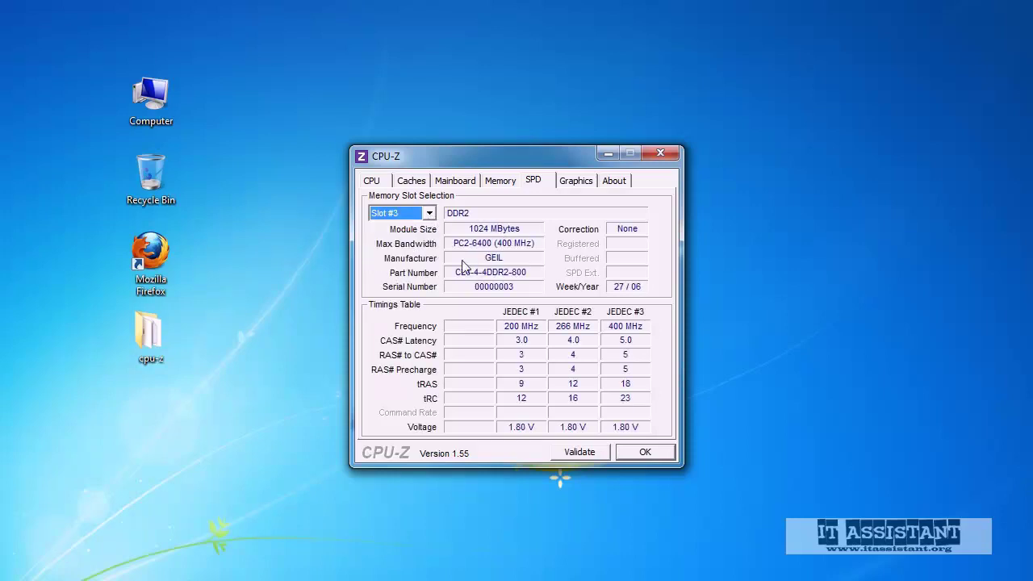
click(589, 185)
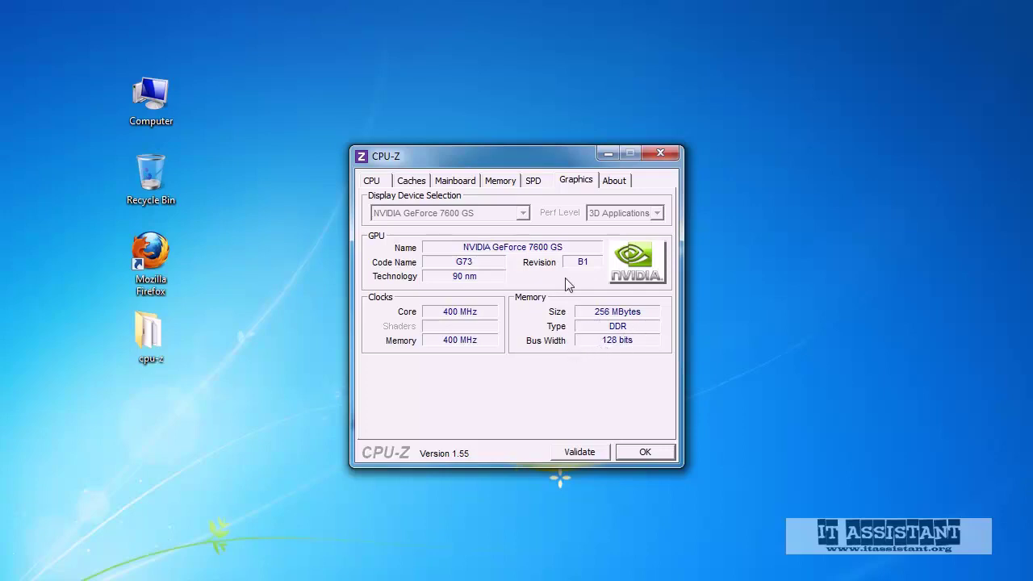
Step: Save the CPU-Z report as a TXT file on the desktop under the suggested file name and minimize CPU-Z
click(622, 185)
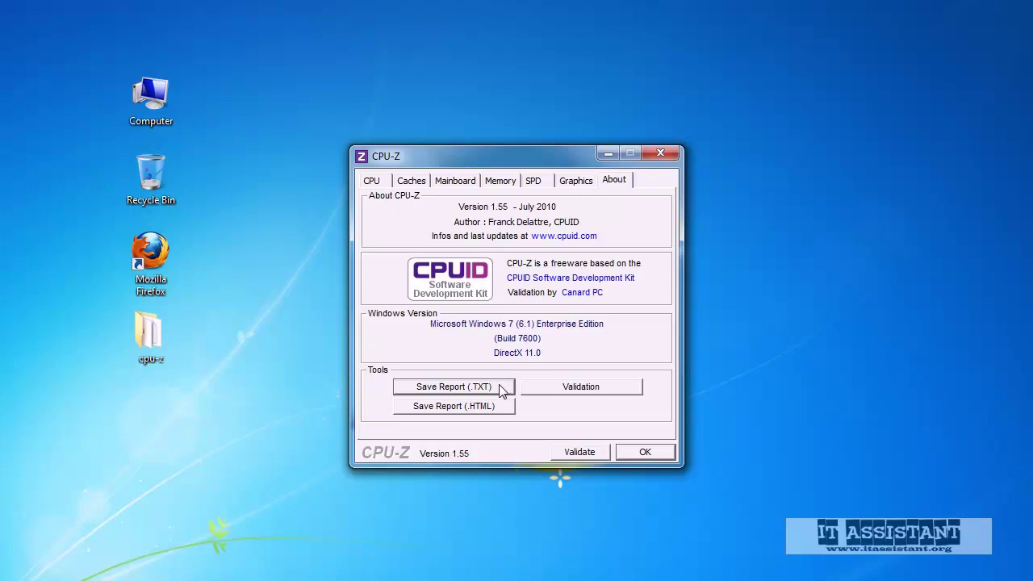
click(433, 388)
click(333, 262)
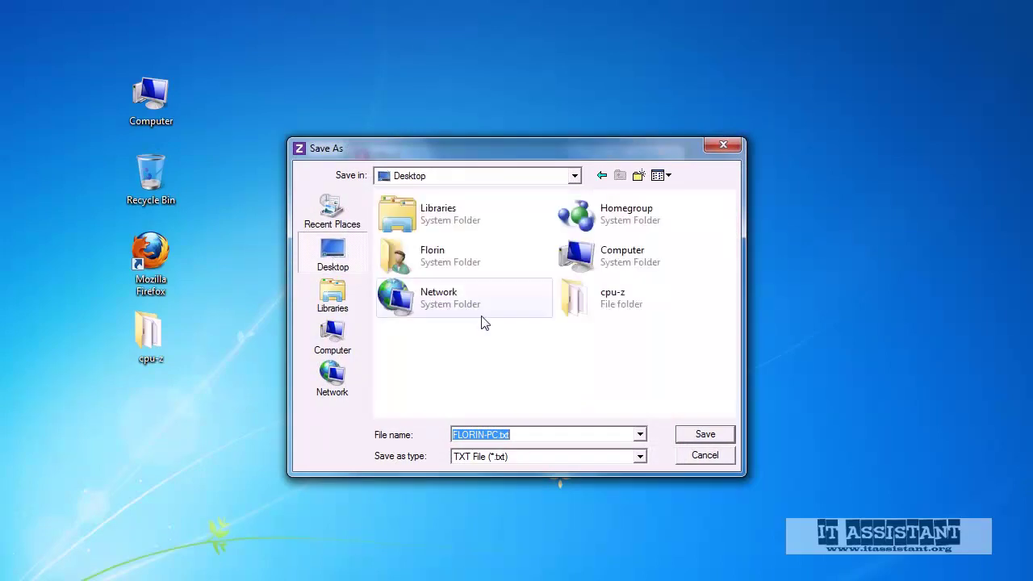
click(722, 434)
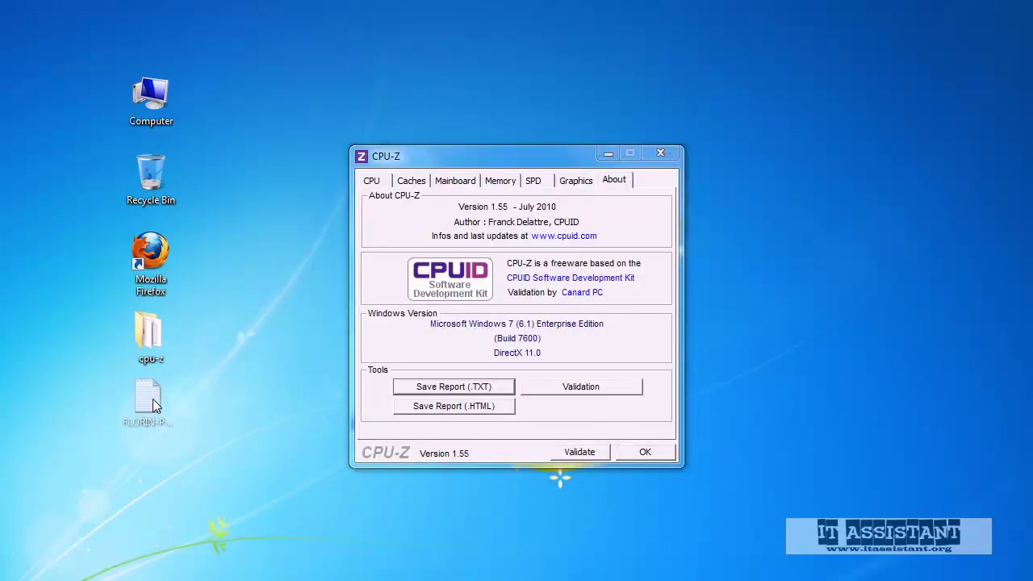
click(607, 153)
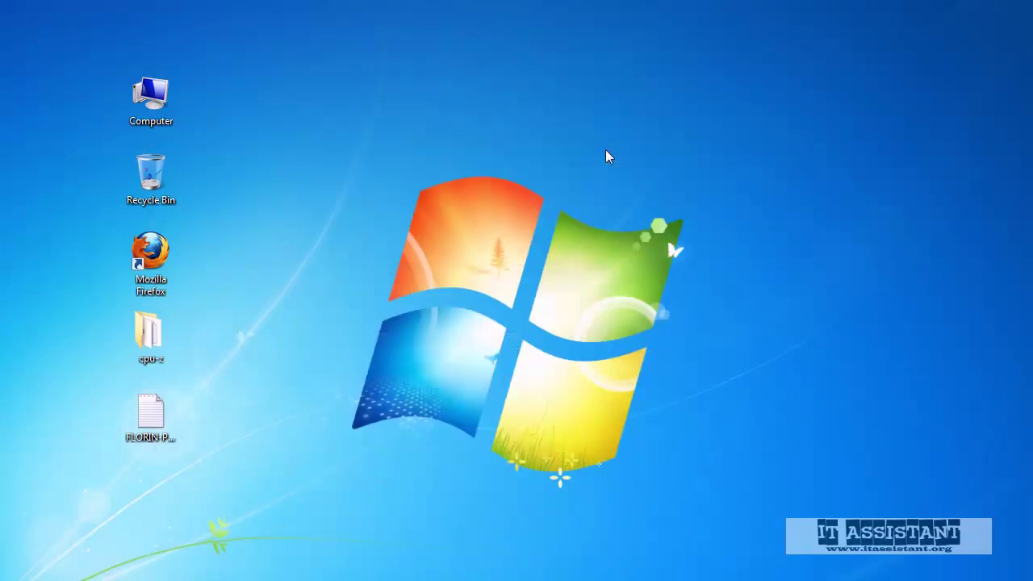
Step: Open the saved text report from the desktop, read through its processor, thread dump and chipset sections, and close it
click(142, 424)
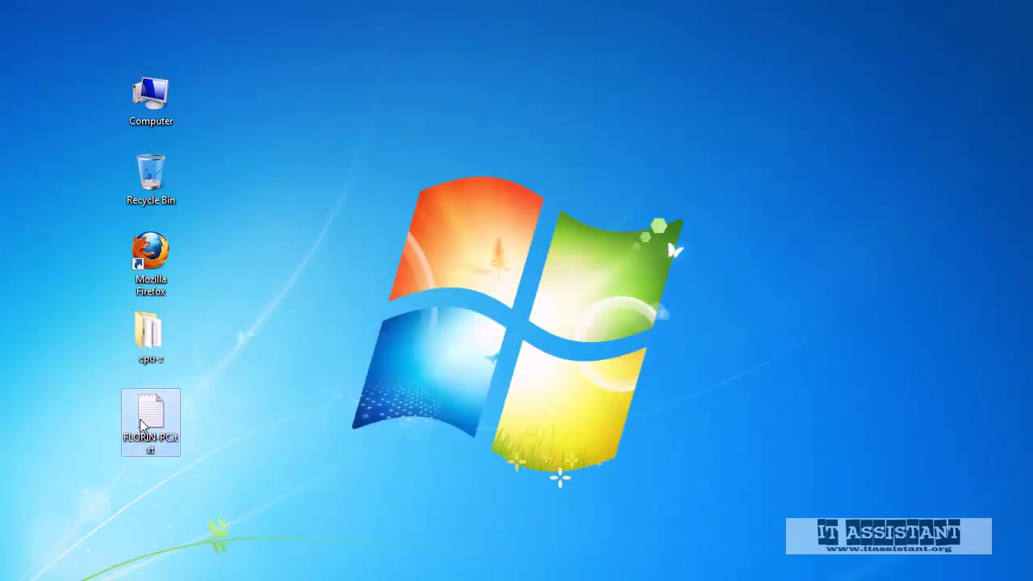
double_click(142, 424)
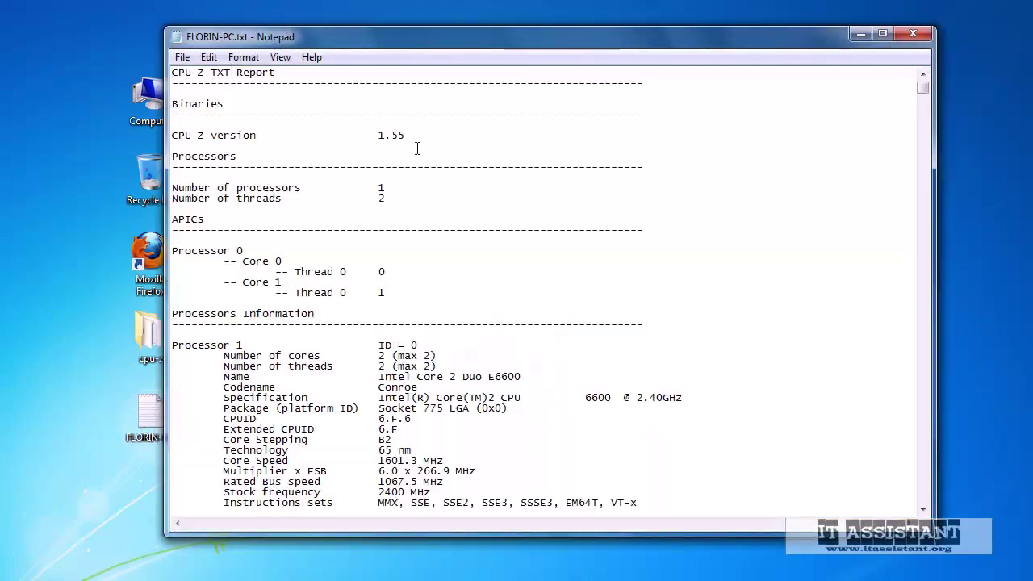
scroll(417, 148, down, 4)
scroll(417, 148, down, 1)
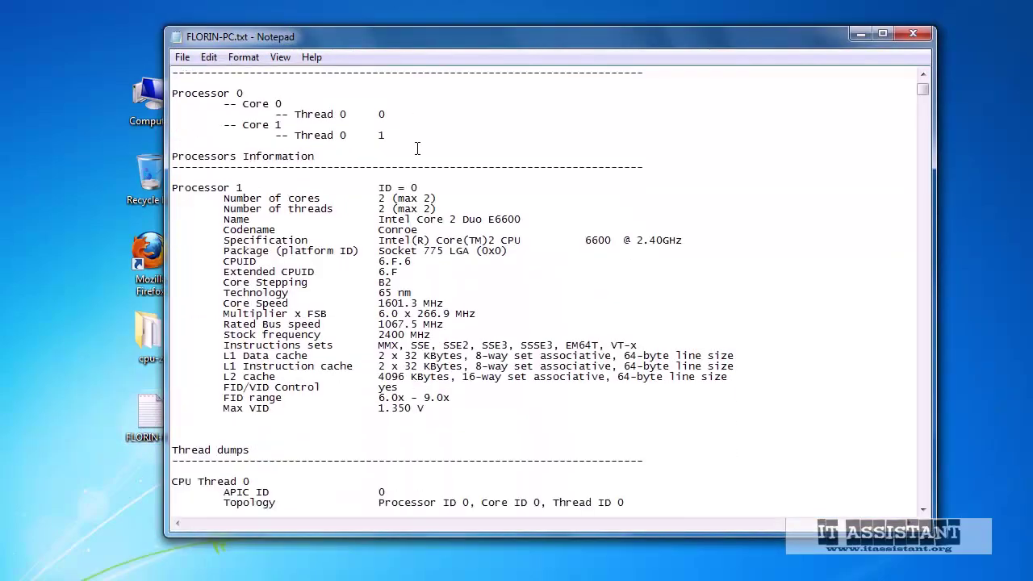
scroll(270, 337, down, 15)
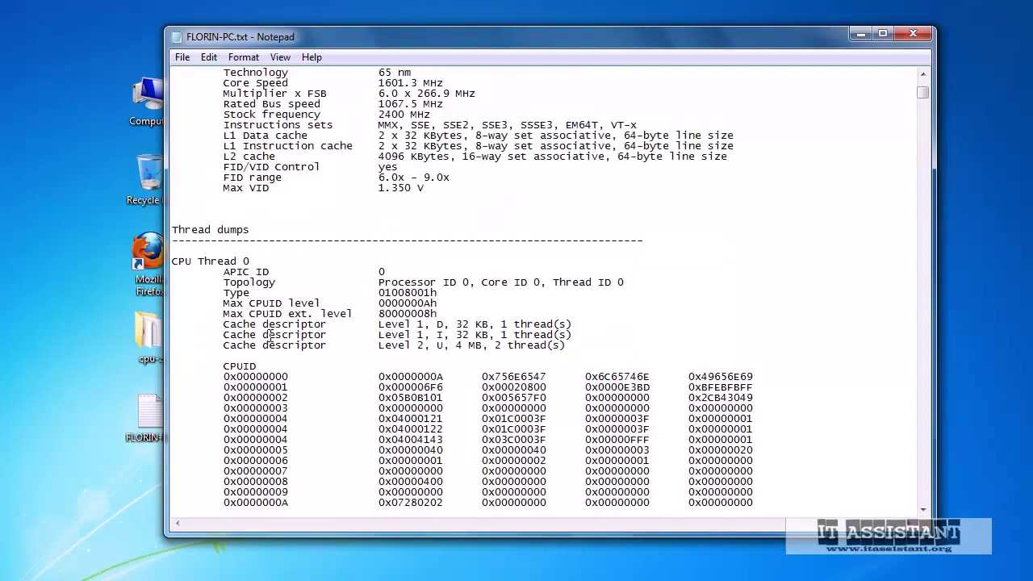
scroll(270, 335, down, 20)
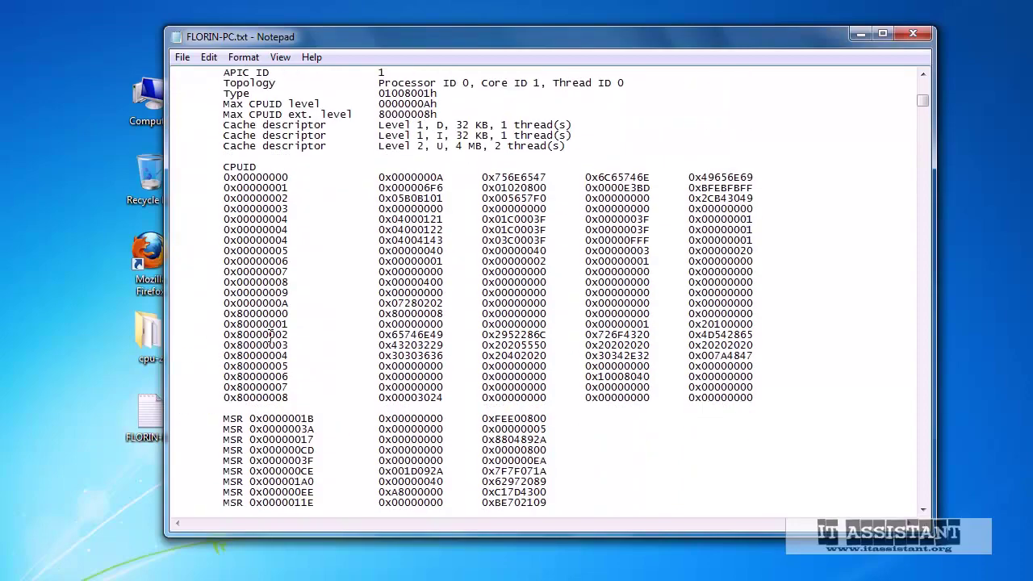
scroll(270, 335, down, 3)
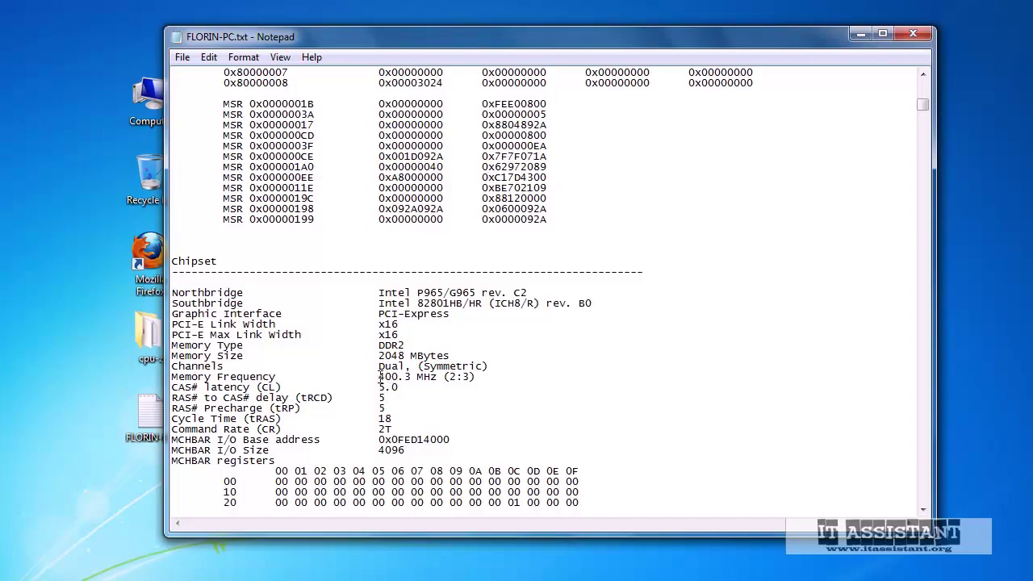
scroll(523, 417, down, 15)
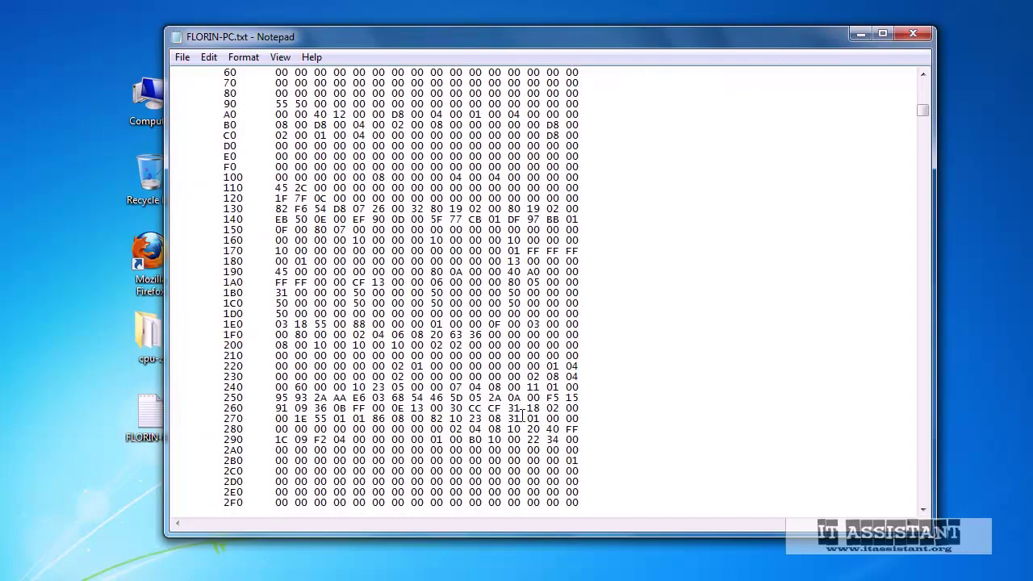
scroll(522, 416, down, 2)
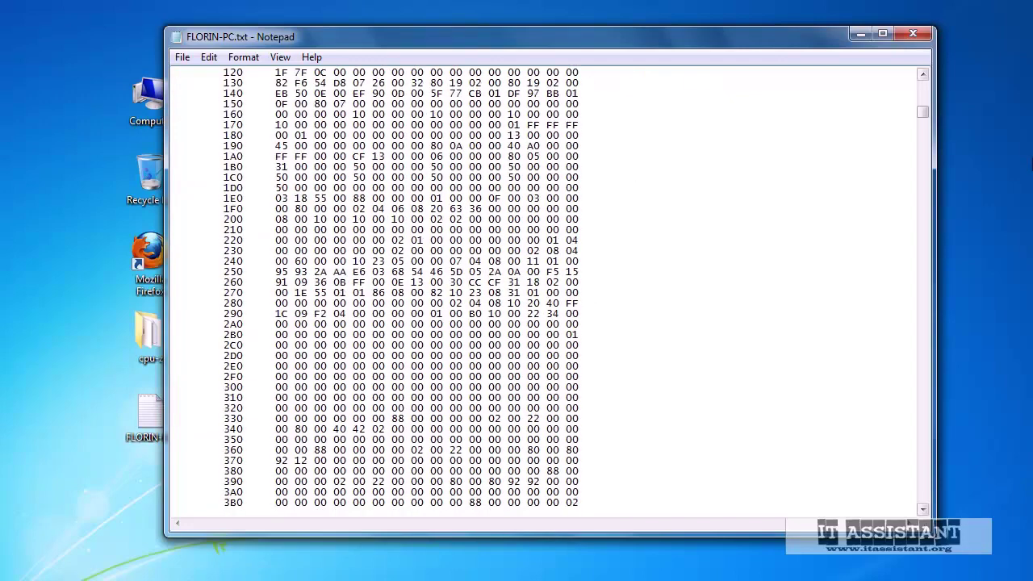
click(924, 34)
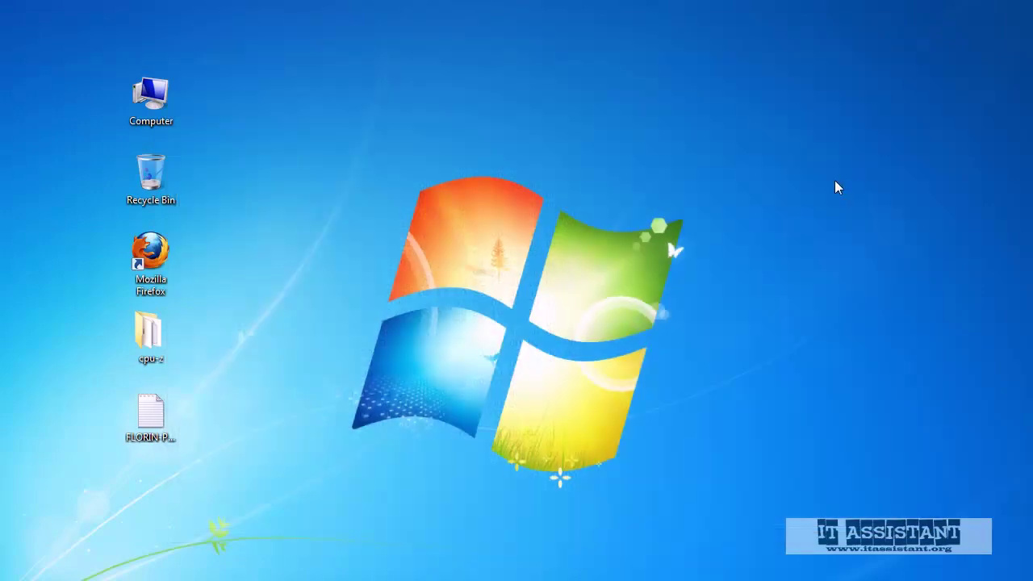